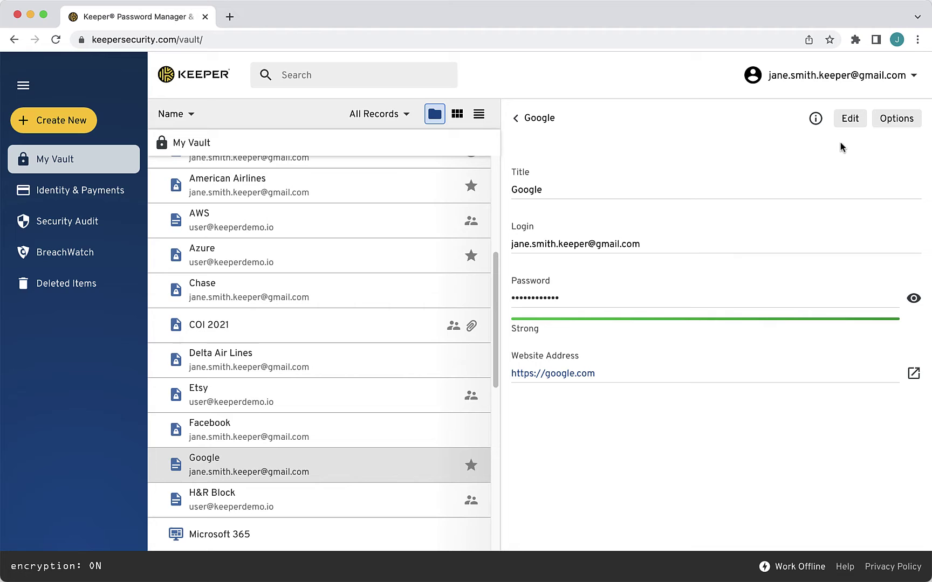
# - Generate a visible 31-character password for the Google record using letters and digits, no !@# symbols
pyautogui.click(850, 119)
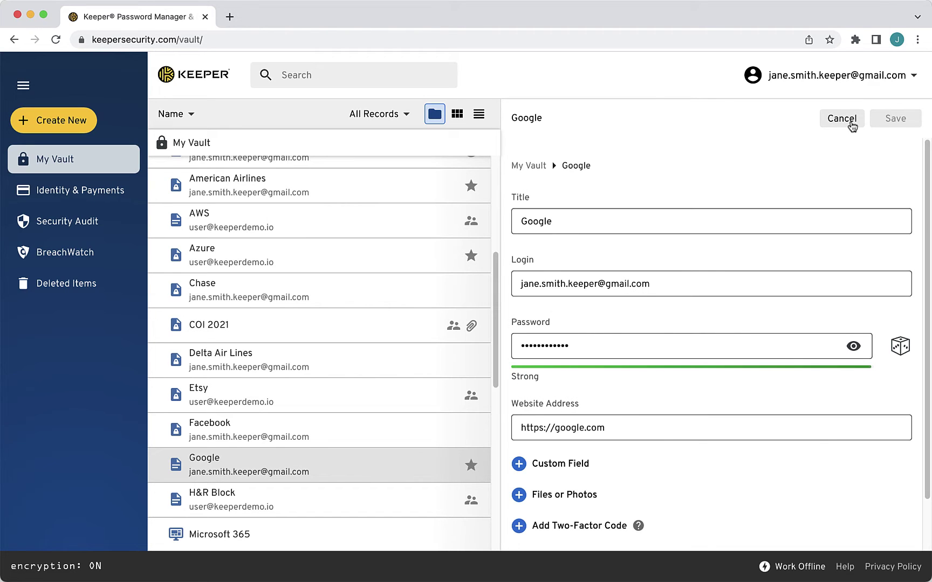
pyautogui.click(900, 345)
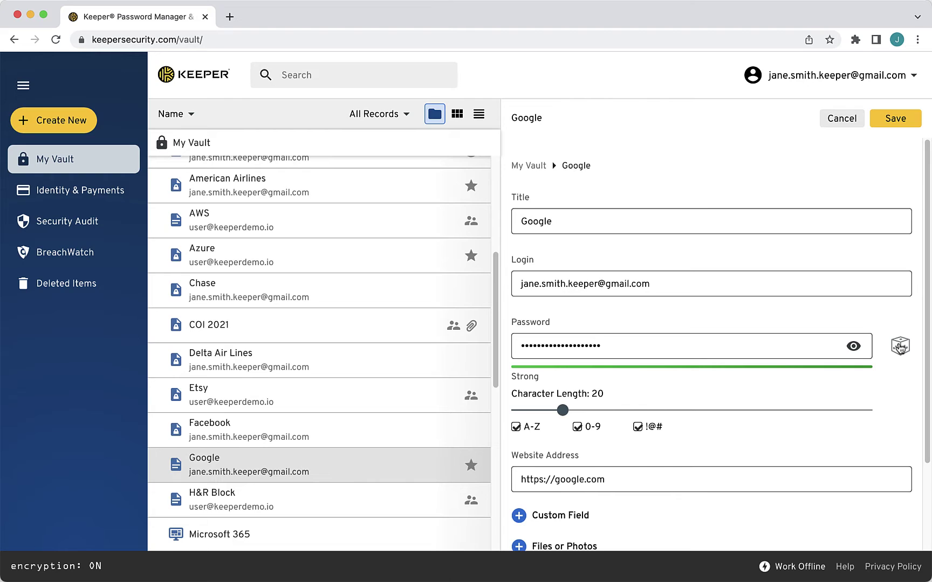
pyautogui.click(854, 347)
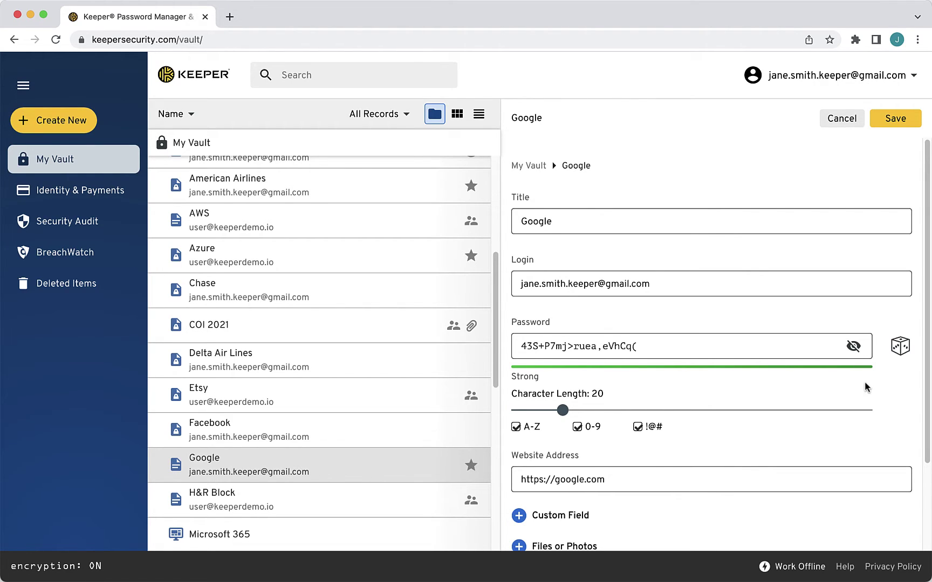
pyautogui.moveTo(563, 410); pyautogui.dragTo(604, 416)
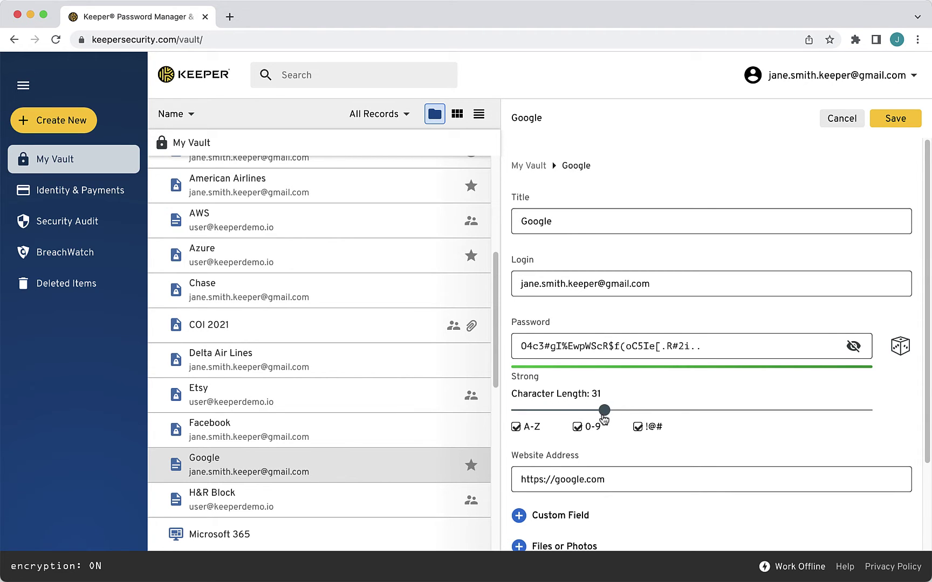
pyautogui.click(638, 426)
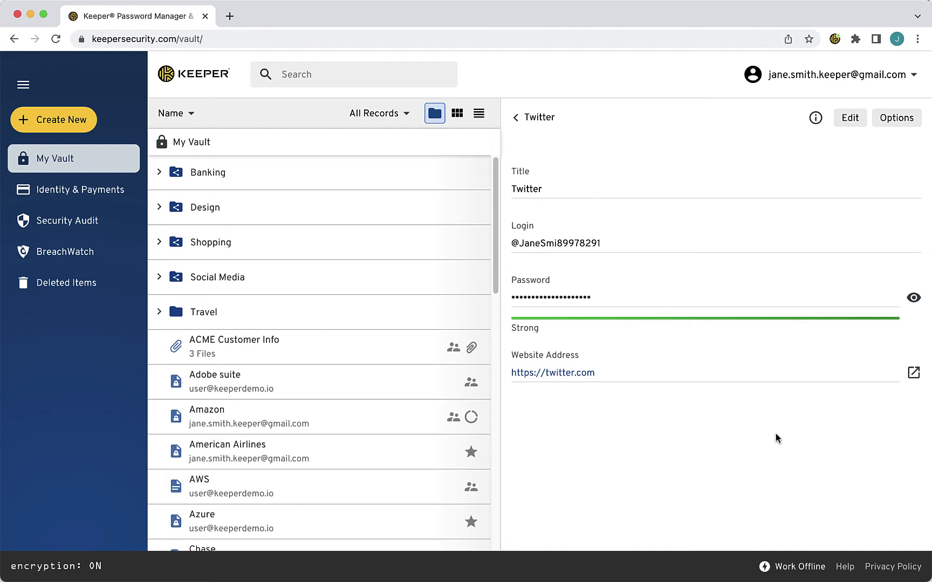
# - Sign in to twitter.com from the record link and reach Your account's Change your password page
pyautogui.click(911, 372)
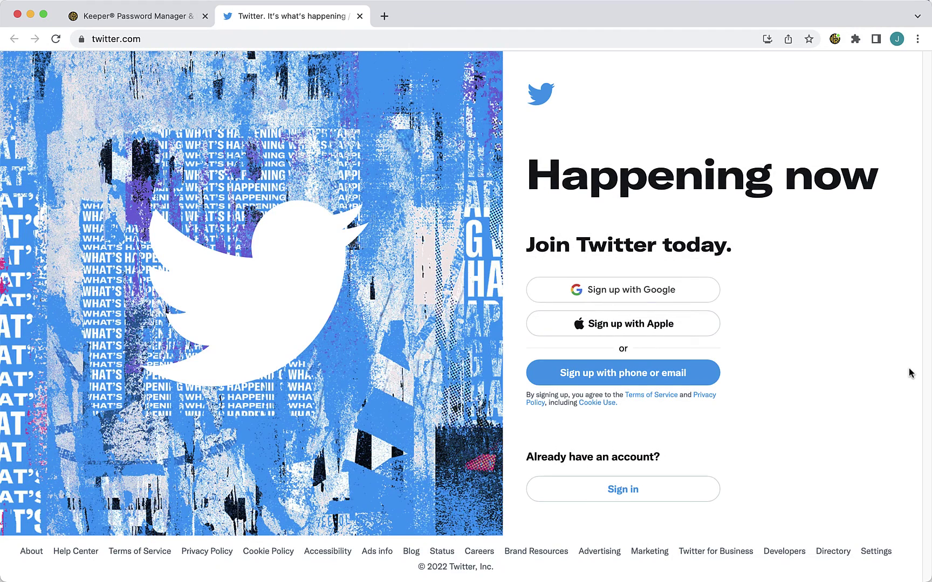
pyautogui.click(683, 485)
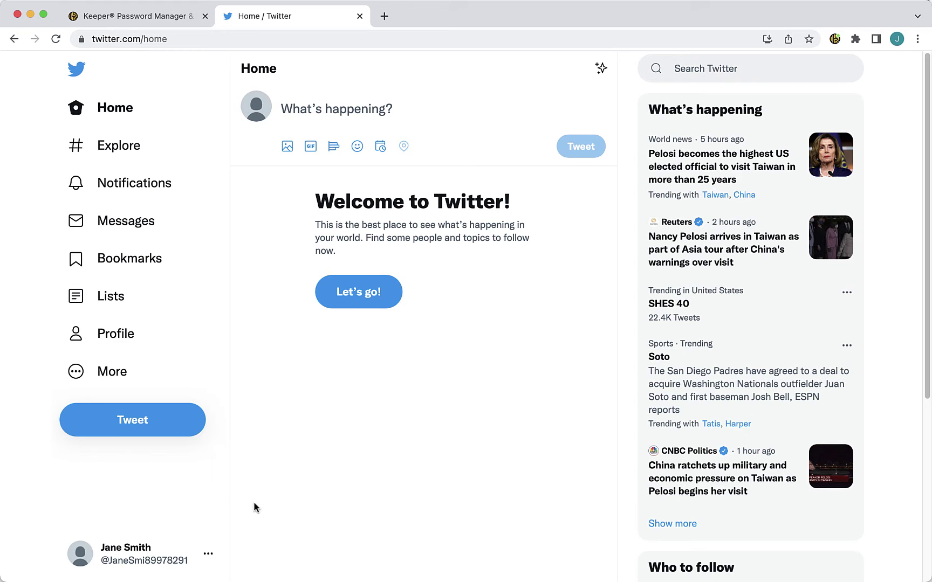
pyautogui.click(111, 371)
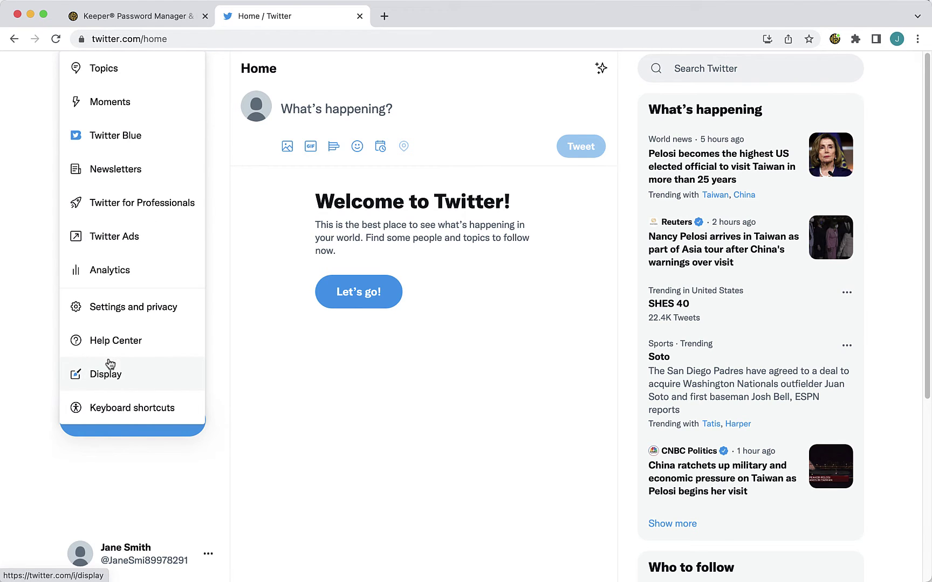
pyautogui.click(113, 311)
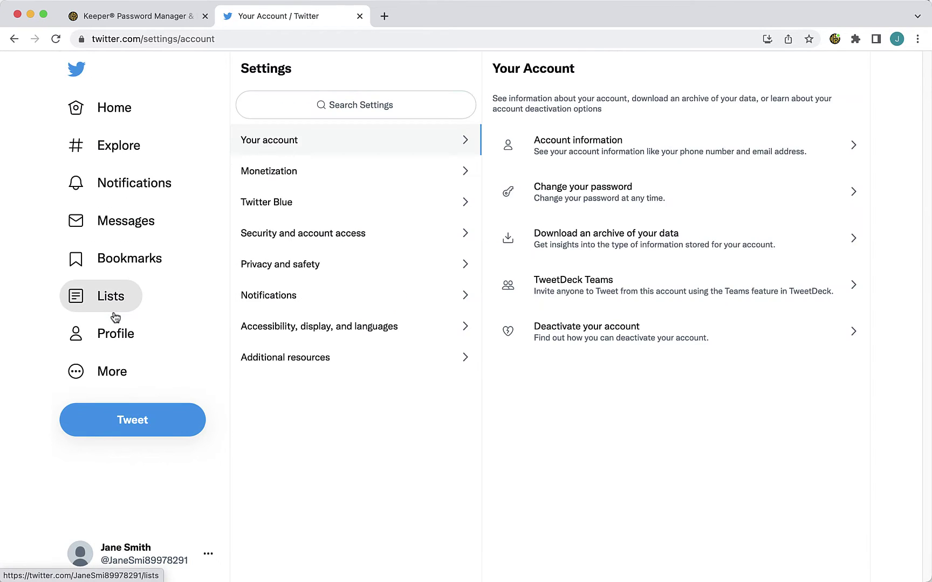
pyautogui.click(582, 192)
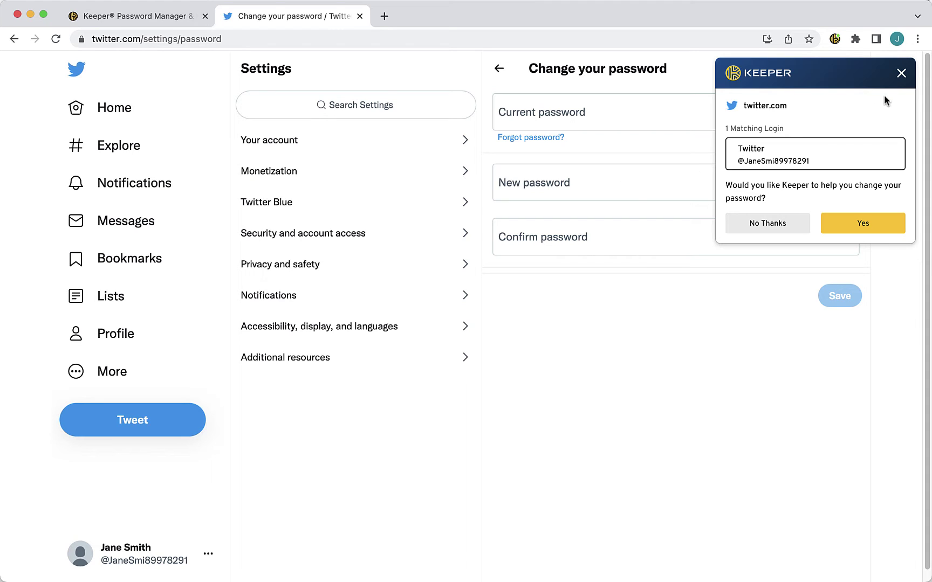
# - Start Keeper's password-change assistant for the saved Twitter login and accept its help
pyautogui.click(902, 74)
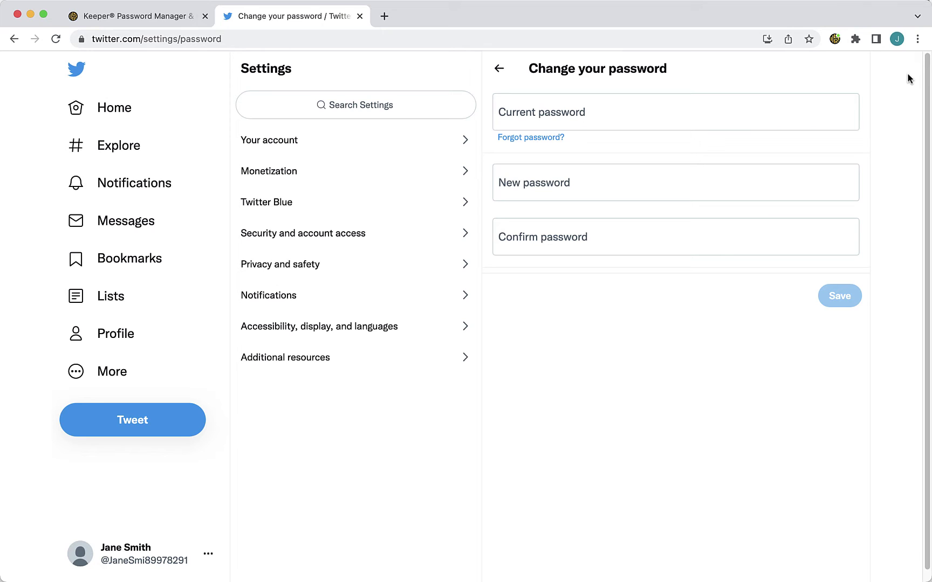
pyautogui.click(846, 120)
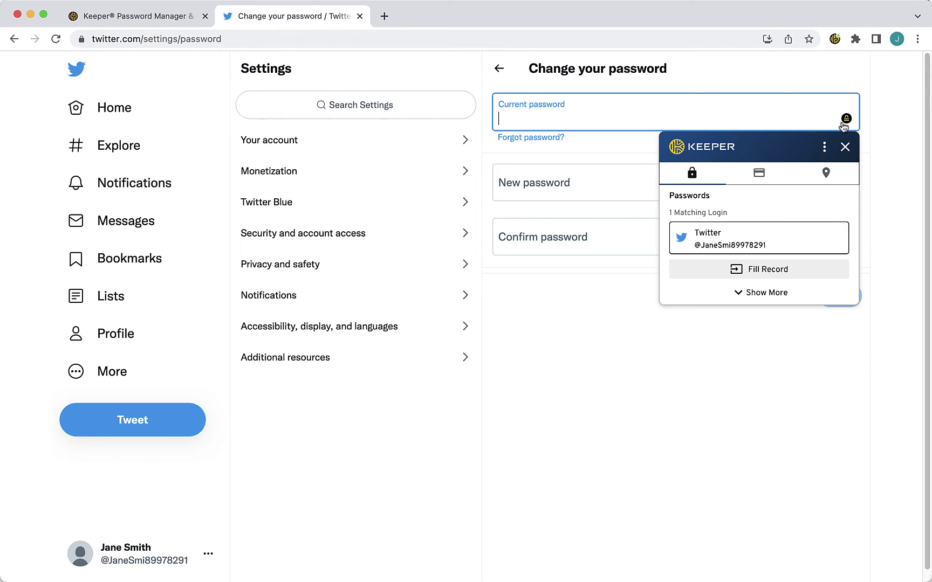
pyautogui.click(826, 147)
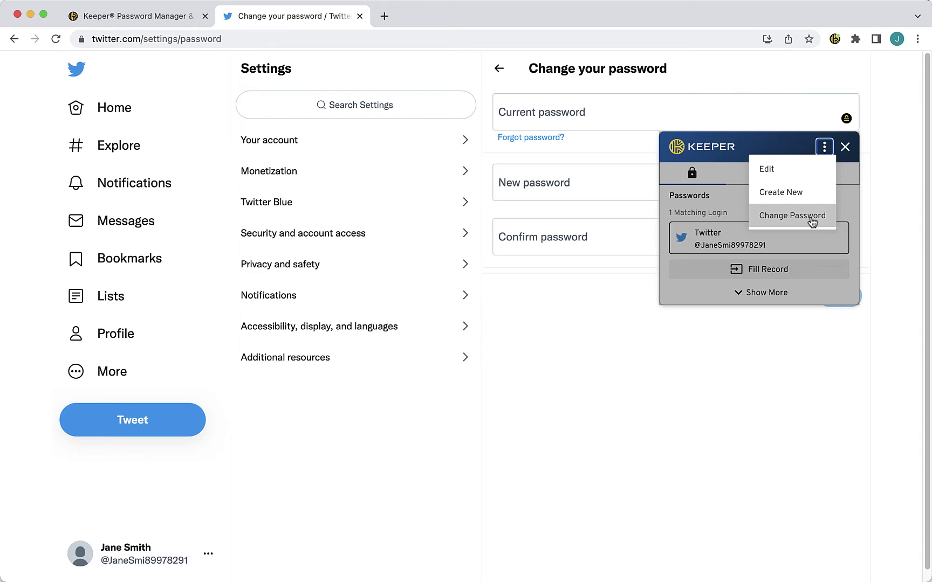
pyautogui.click(792, 216)
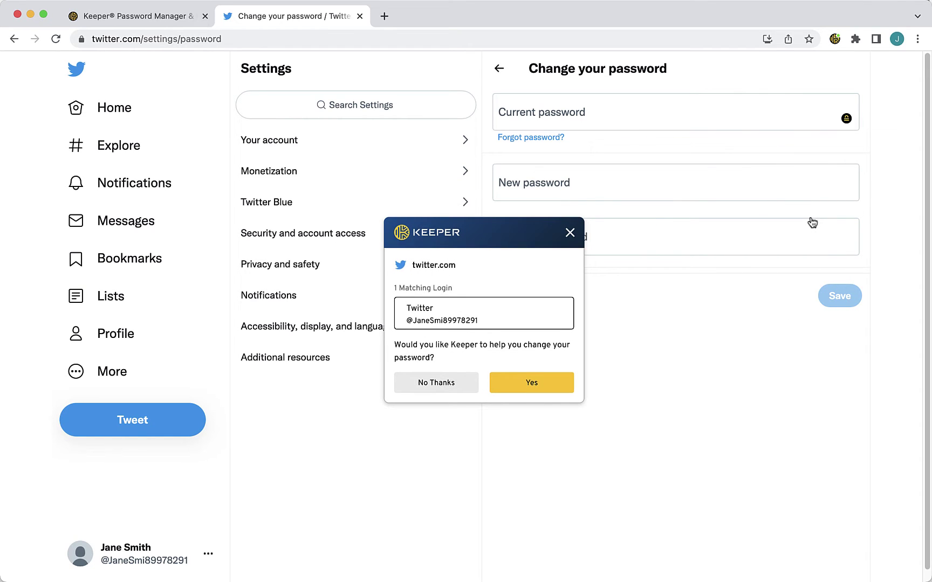
pyautogui.click(534, 386)
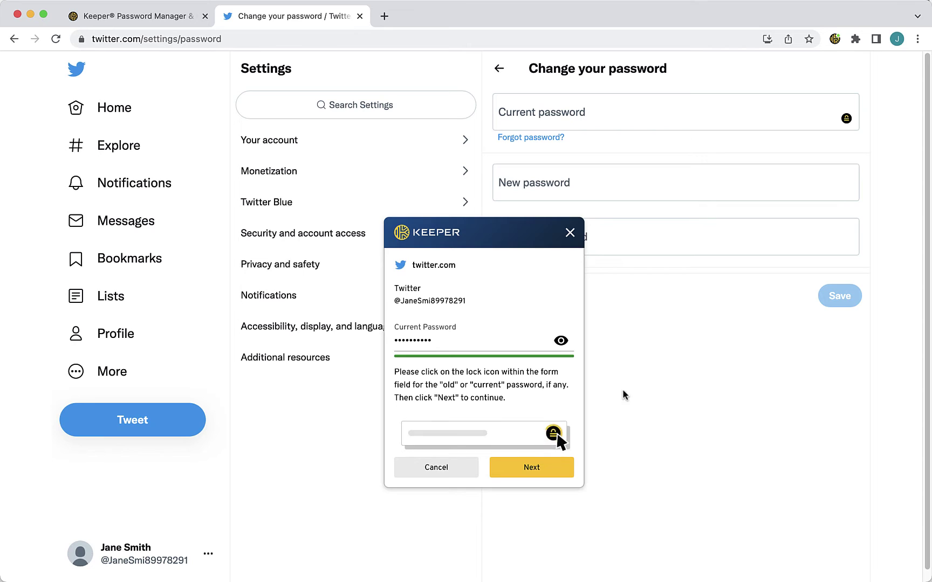
# - Fill the current password, then a generated one in New and Confirm, and save it to the vault
pyautogui.click(846, 118)
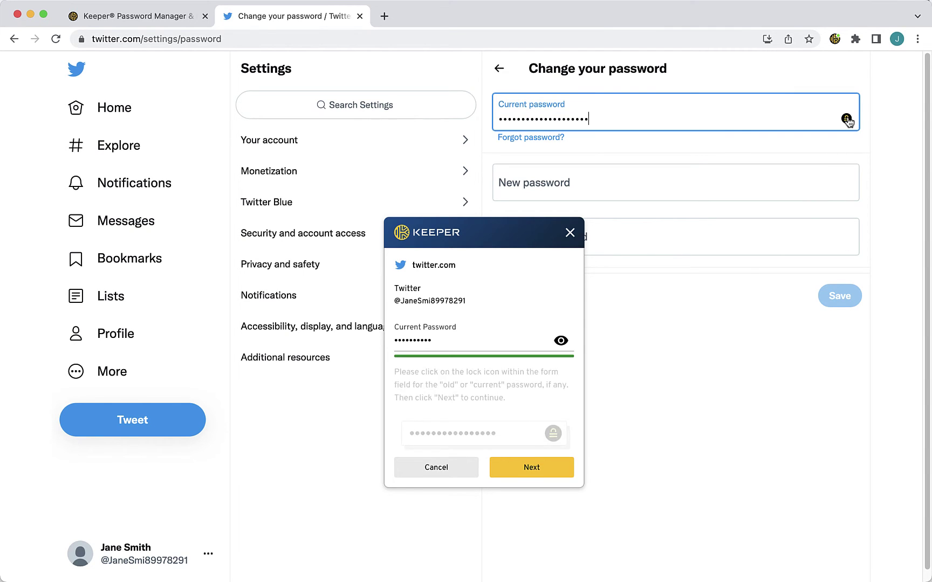
pyautogui.click(531, 467)
pyautogui.click(547, 473)
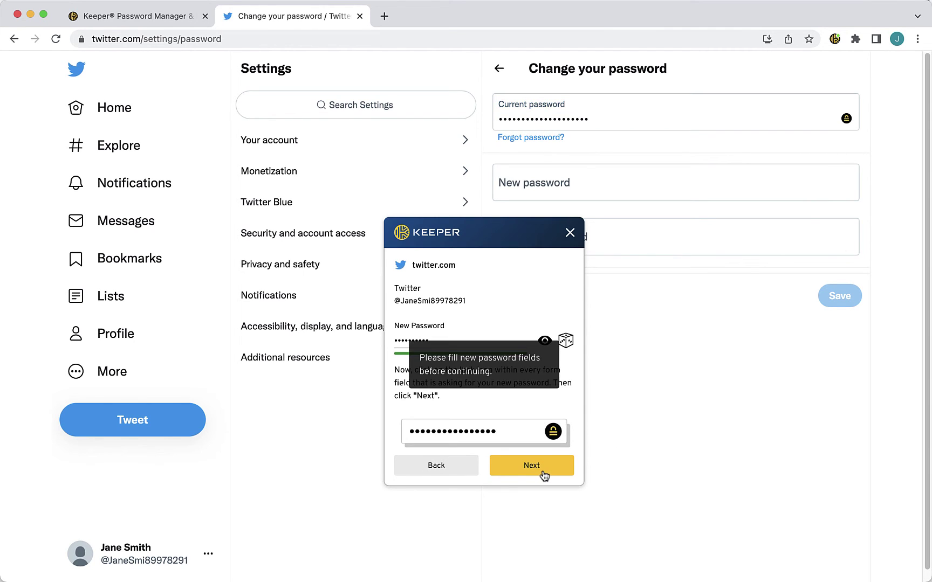
pyautogui.click(846, 182)
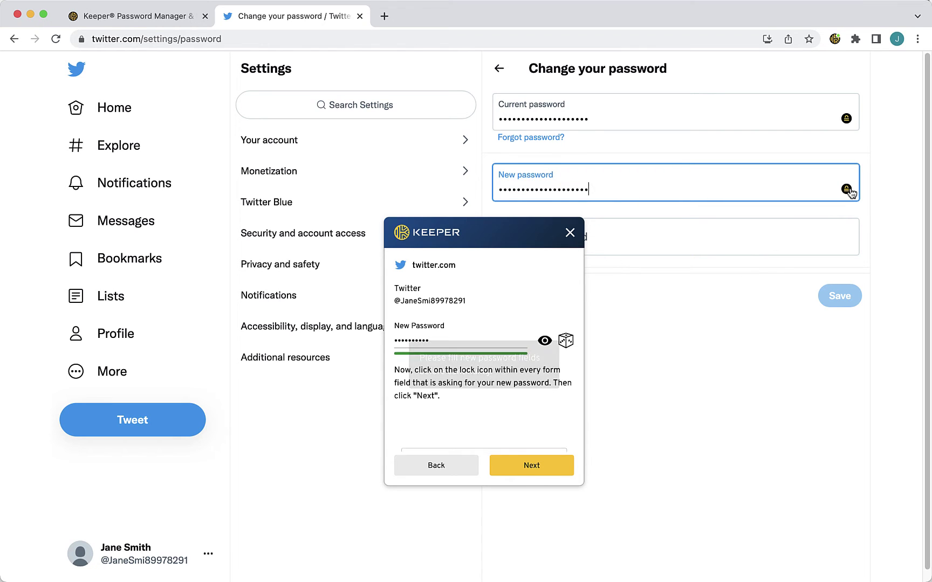
pyautogui.click(845, 243)
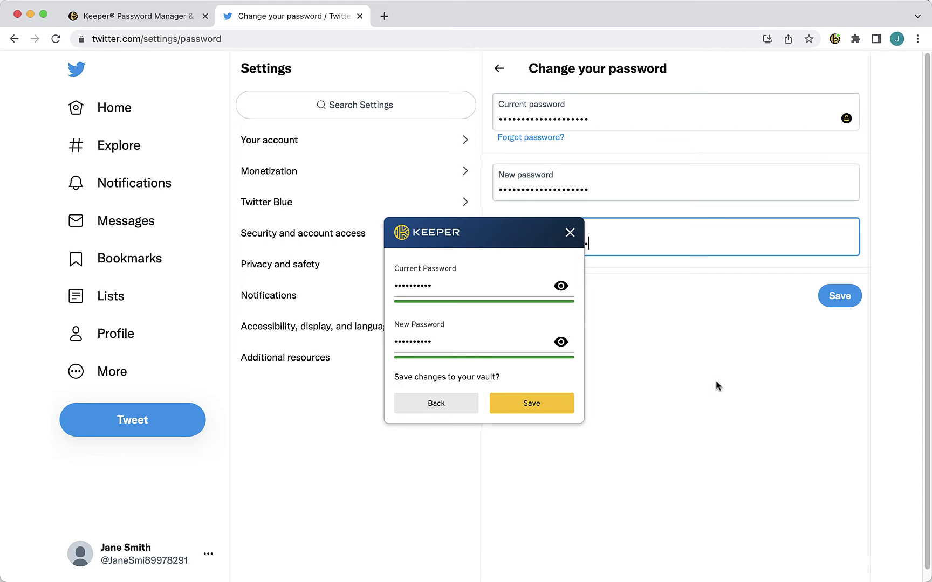
pyautogui.click(554, 406)
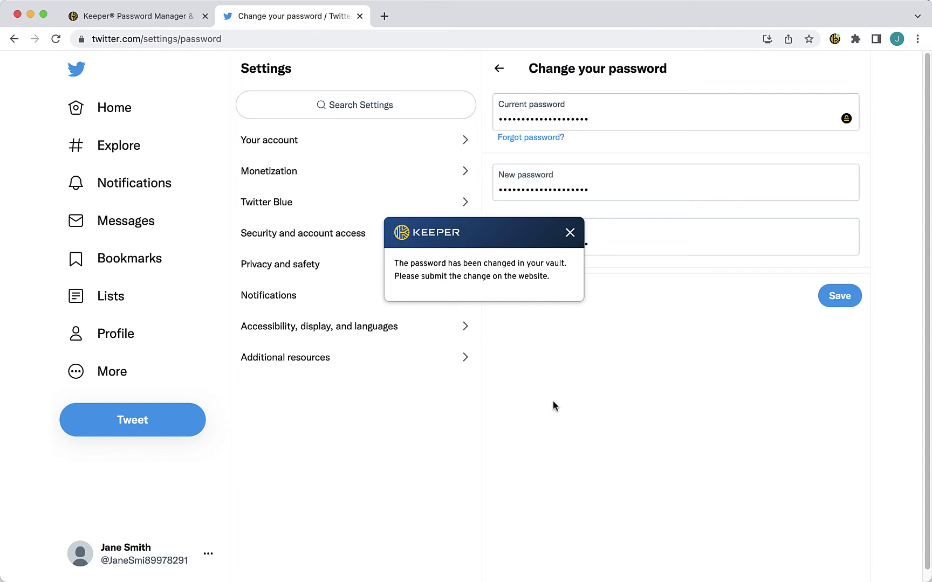
# - Save the new Twitter password and confirm to Keeper that the change succeeded
pyautogui.click(837, 296)
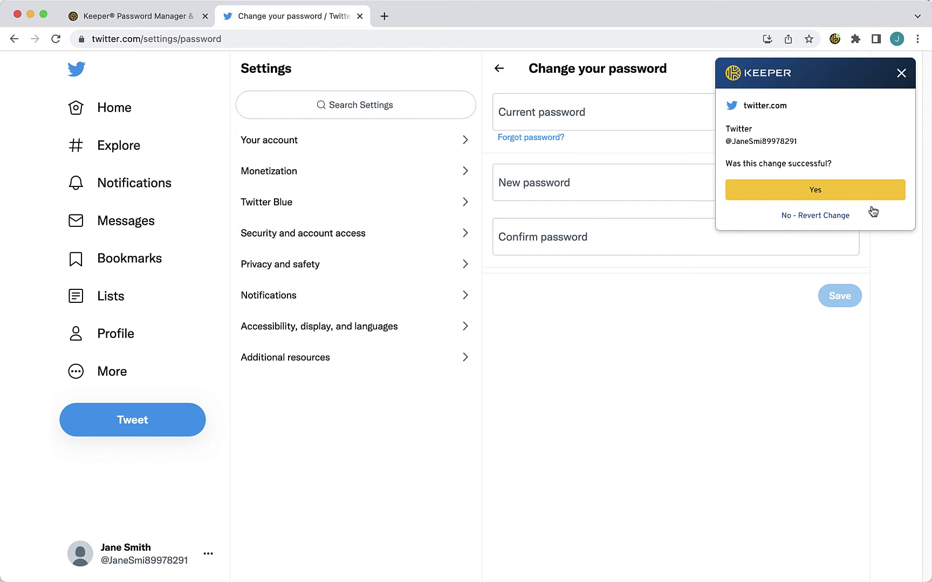
pyautogui.click(866, 190)
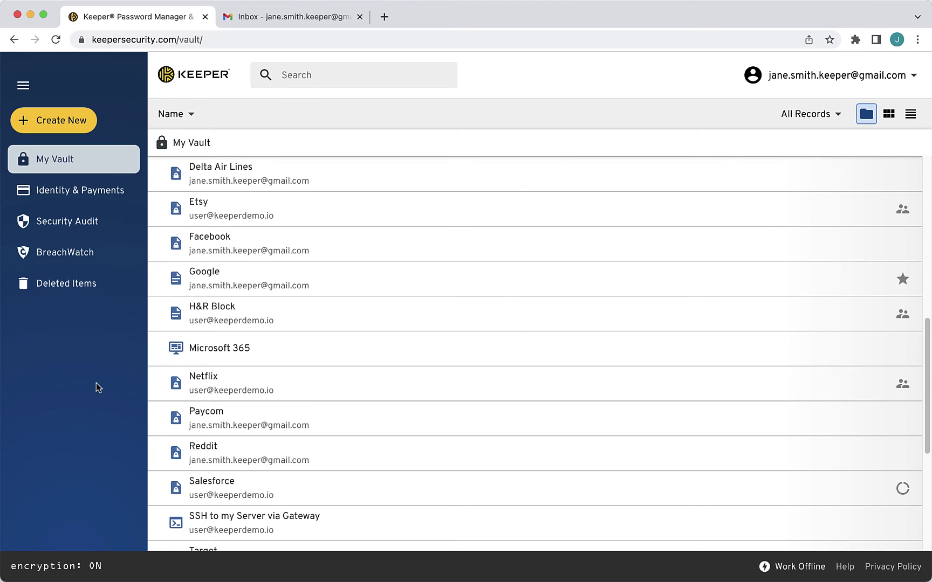
# - Copy the Google record's current password to the clipboard from its details
pyautogui.click(238, 284)
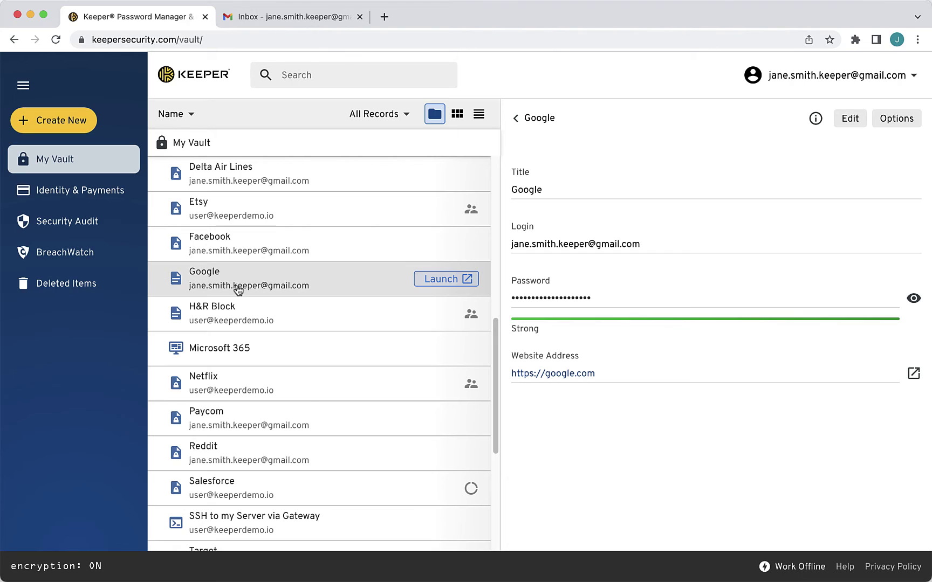
pyautogui.moveTo(698, 298)
pyautogui.click(868, 298)
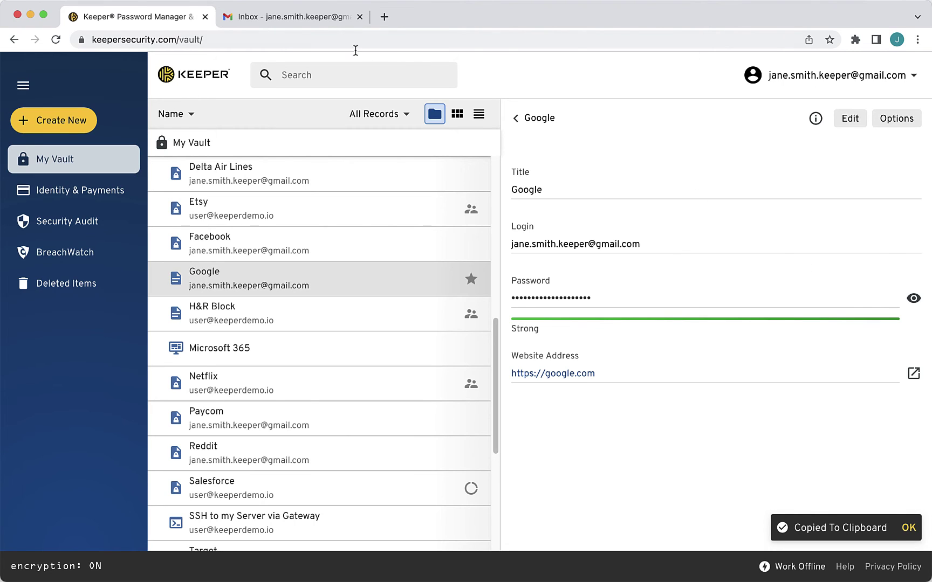
# - From Gmail settings' Accounts and Import, start Change password and verify with the pasted current password
pyautogui.click(285, 18)
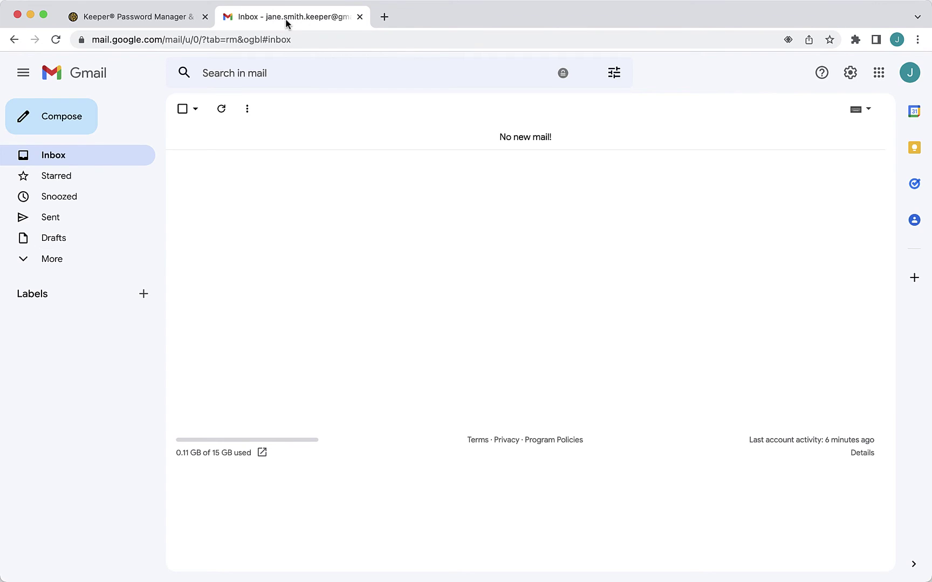
pyautogui.click(849, 73)
pyautogui.click(820, 138)
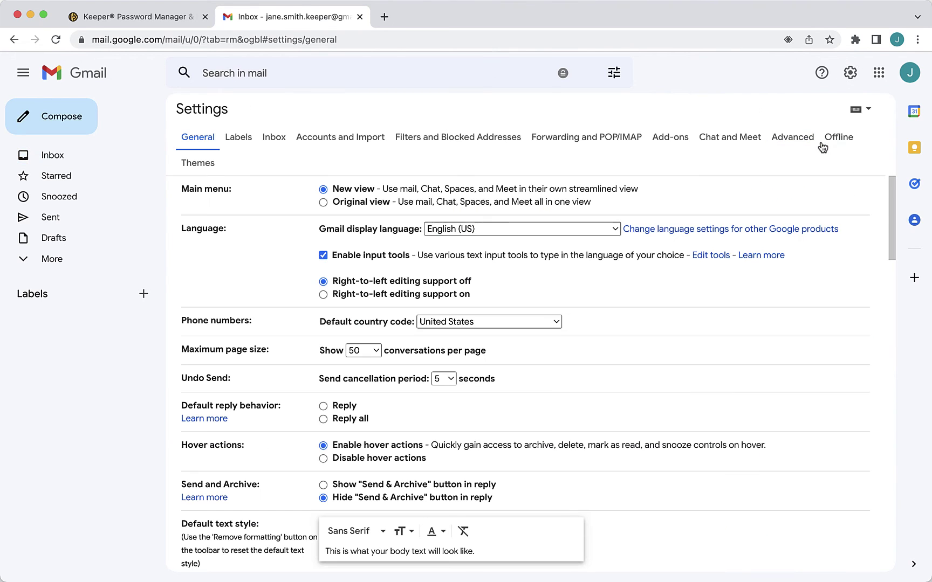
pyautogui.click(333, 138)
pyautogui.click(349, 188)
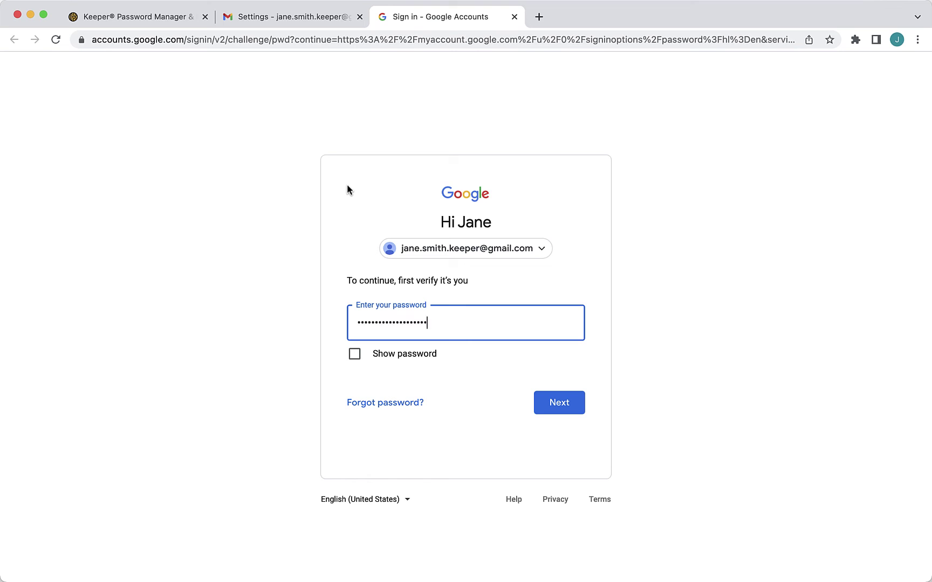
pyautogui.press('Return')
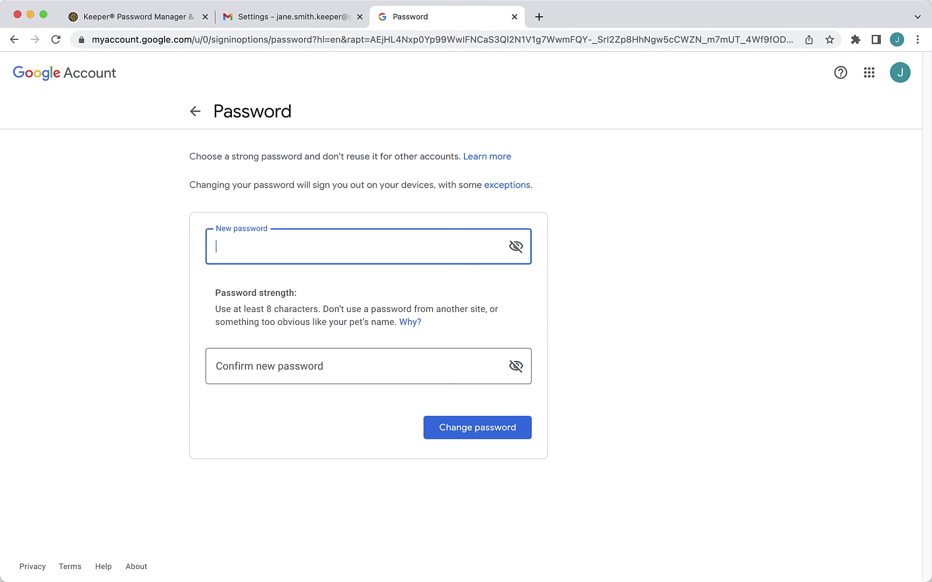
# - Generate a new 20-character Google password in Keeper, reveal it and select its text
pyautogui.click(145, 17)
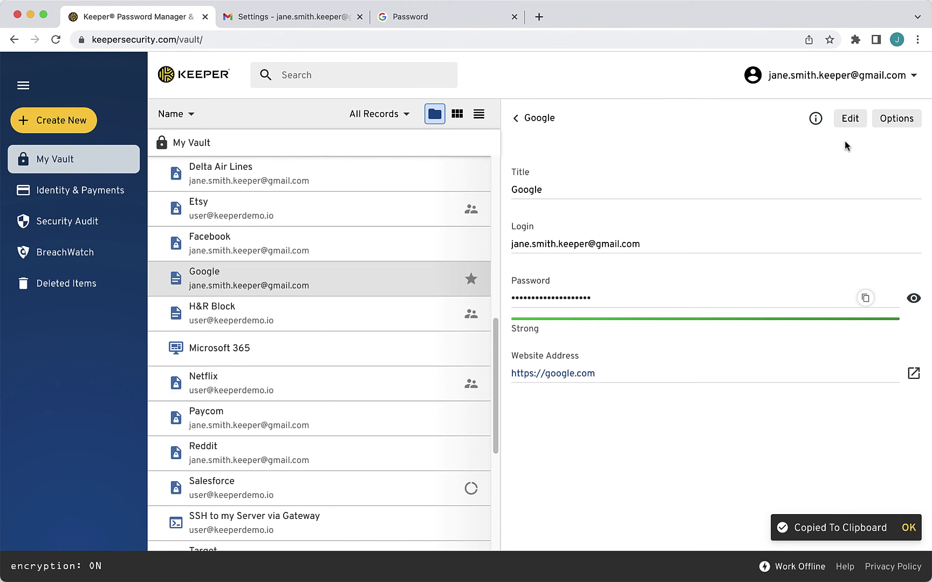
pyautogui.click(848, 117)
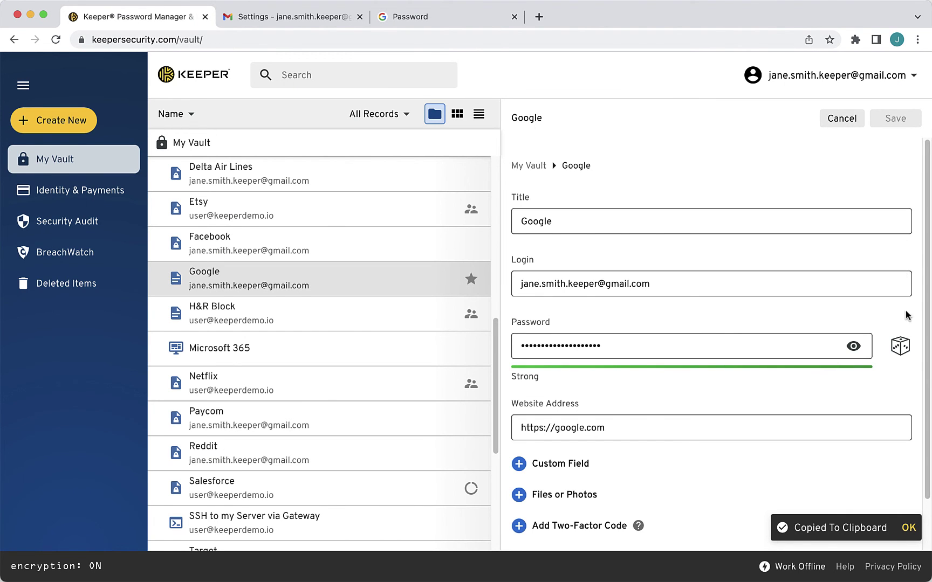
pyautogui.click(900, 346)
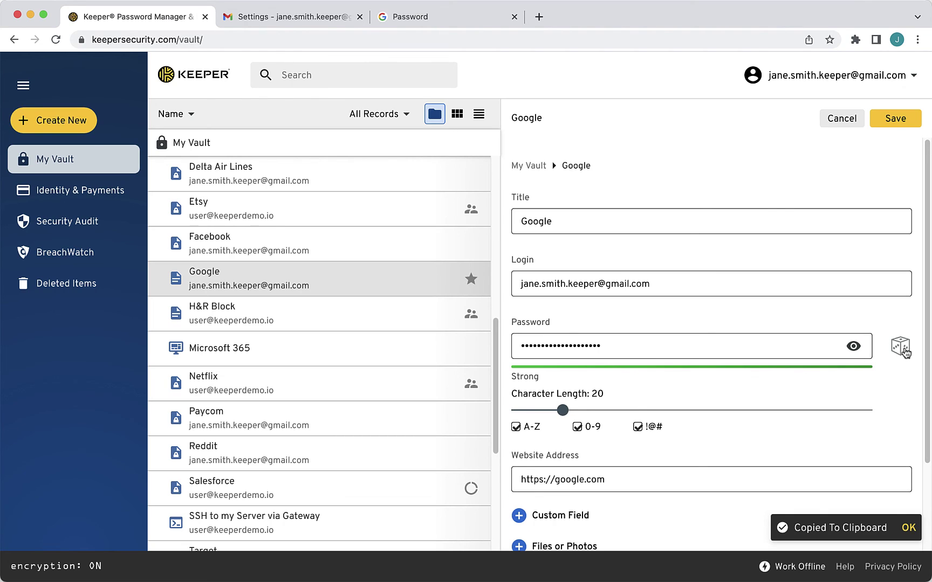
pyautogui.click(854, 347)
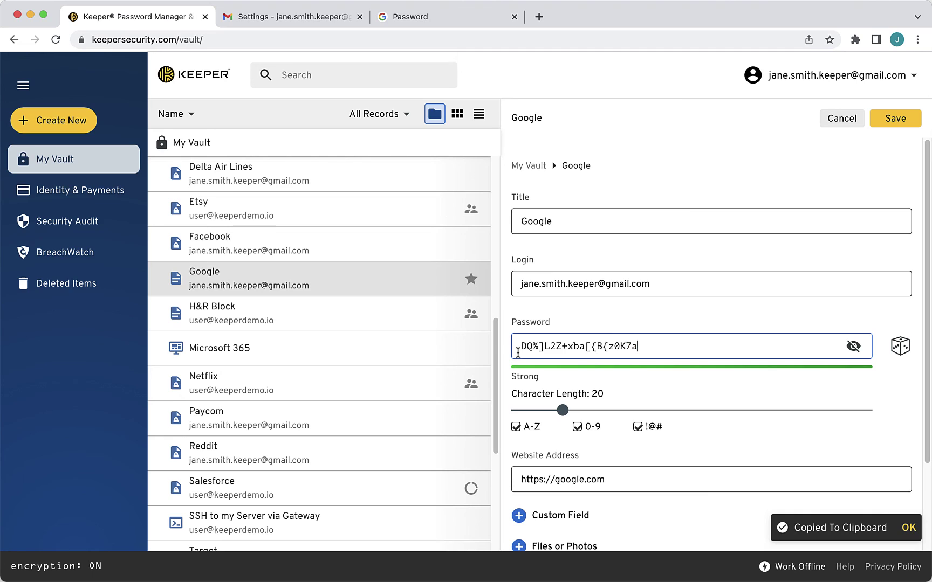
pyautogui.moveTo(639, 347); pyautogui.dragTo(516, 347)
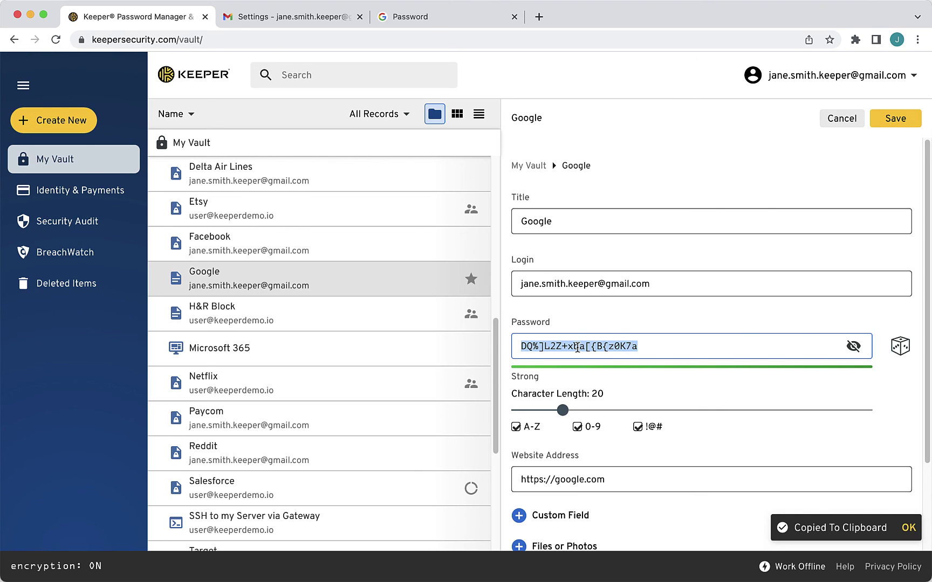
# - Paste the generated password into New and Confirm, change the Google password, and return to Keeper
pyautogui.click(404, 16)
pyautogui.press('super+v')
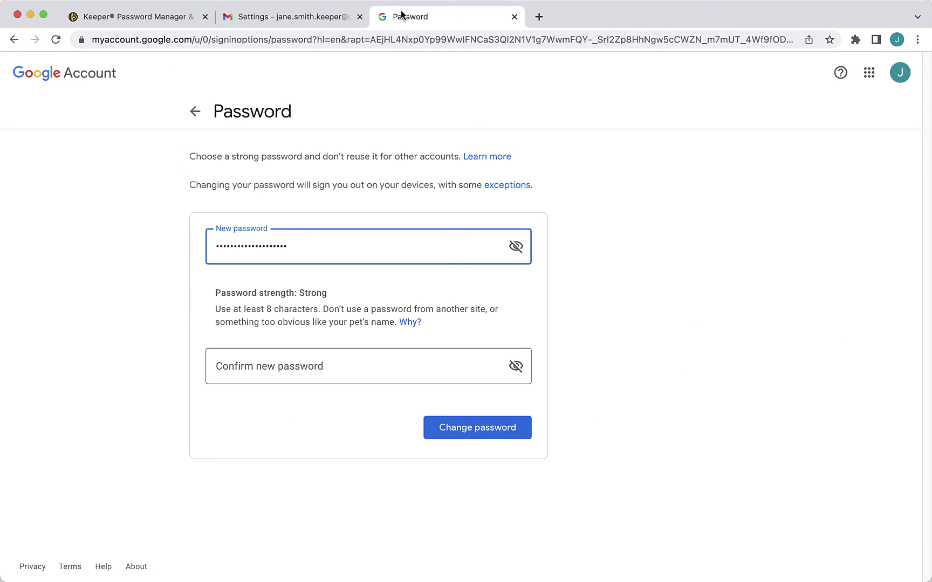
pyautogui.click(354, 364)
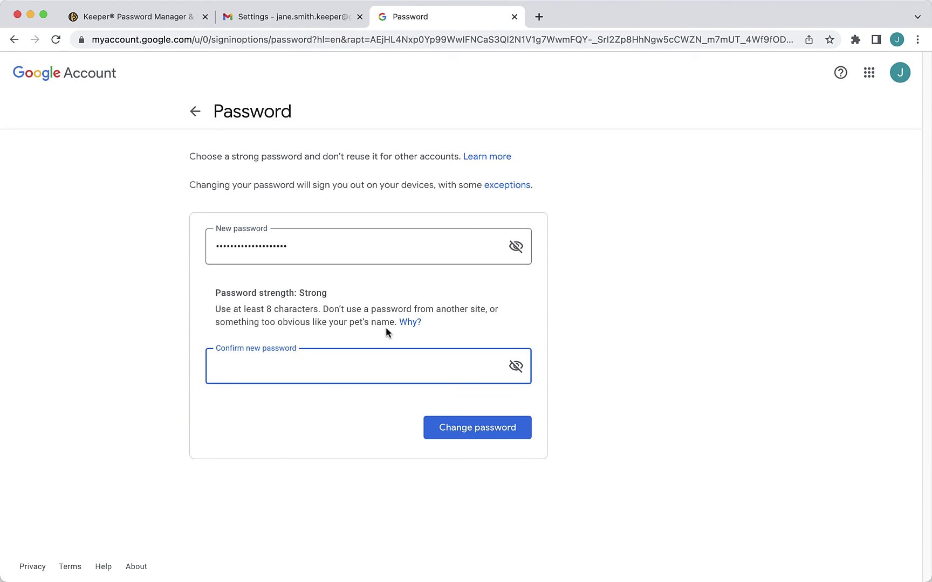
pyautogui.press('super+v')
pyautogui.click(477, 431)
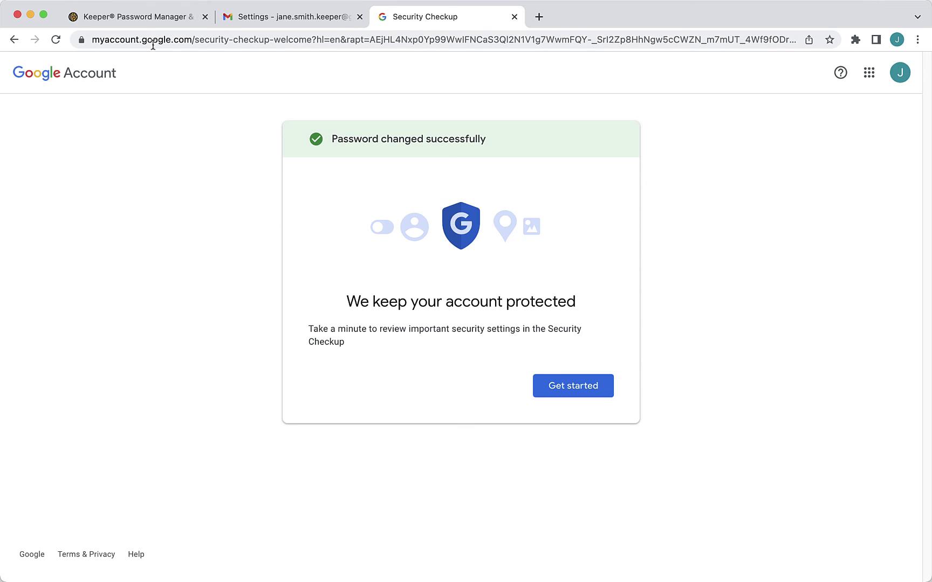
pyautogui.click(153, 23)
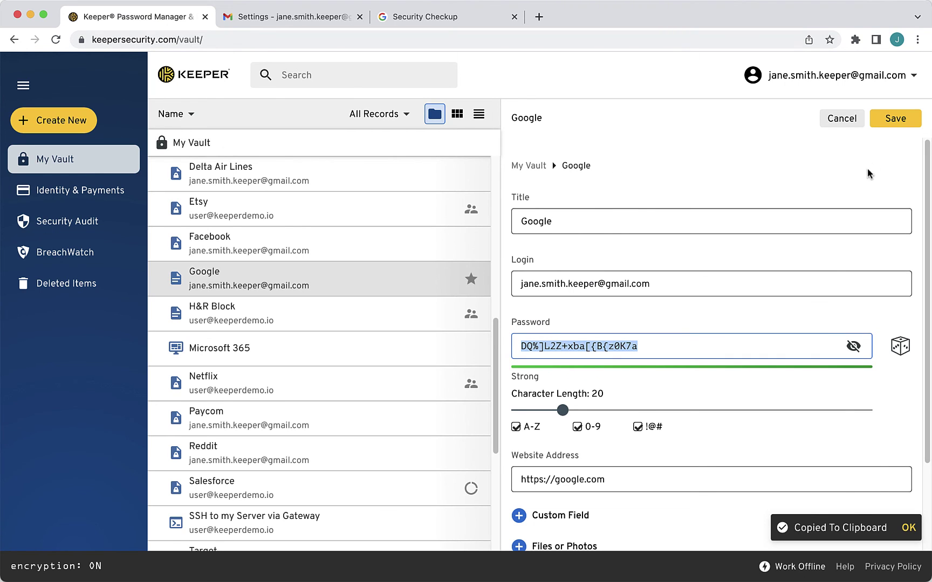